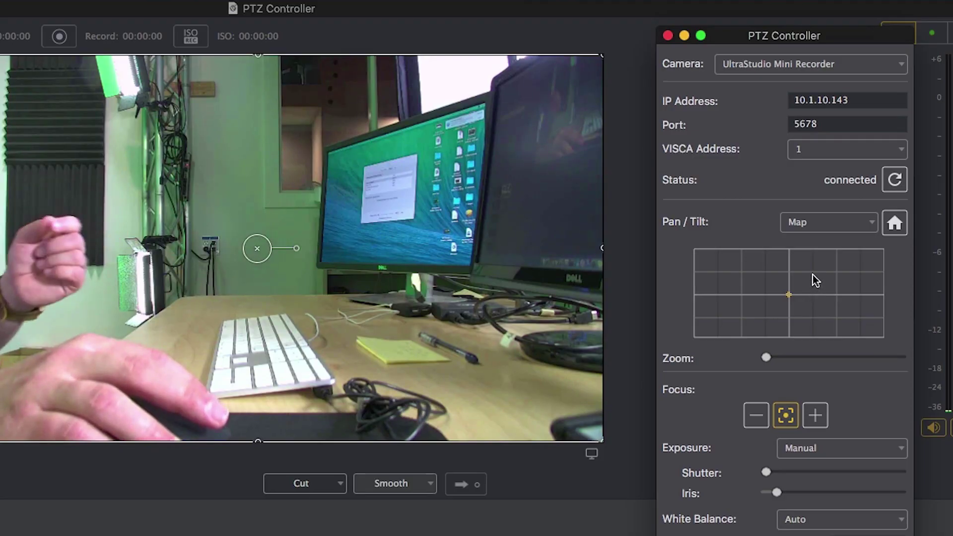
- Swing the camera around the studio on the Pan/Tilt map: up-right, down-left, home, then left, down and right
left_click(814, 284)
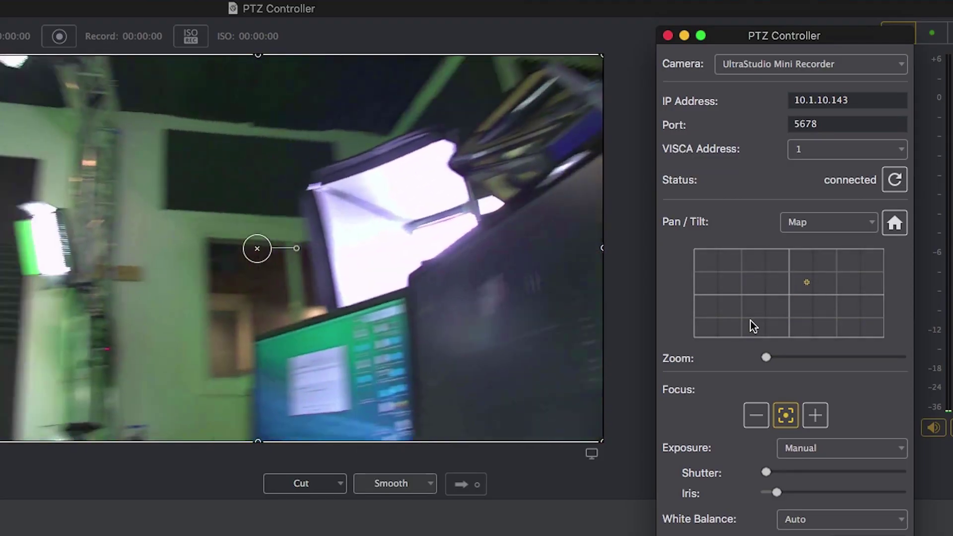
left_click(751, 321)
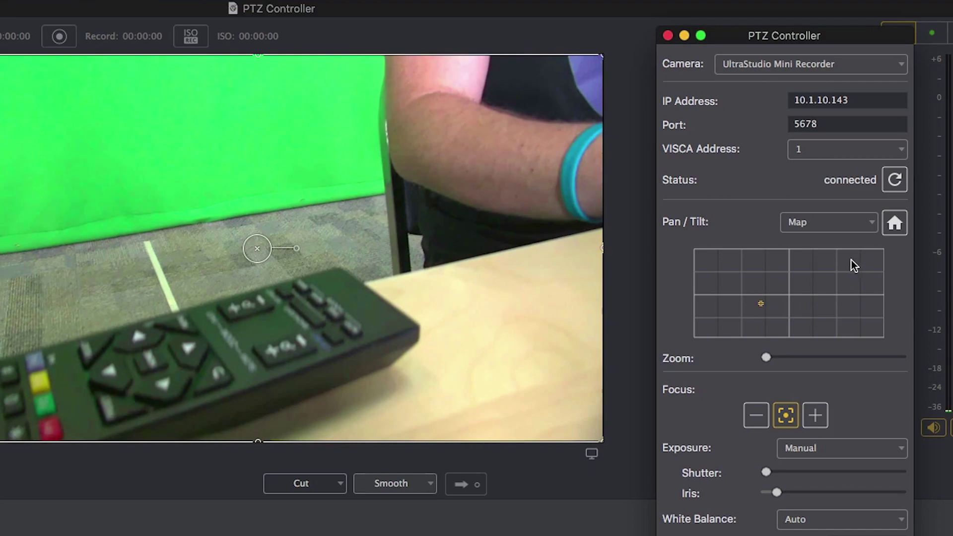
left_click(894, 222)
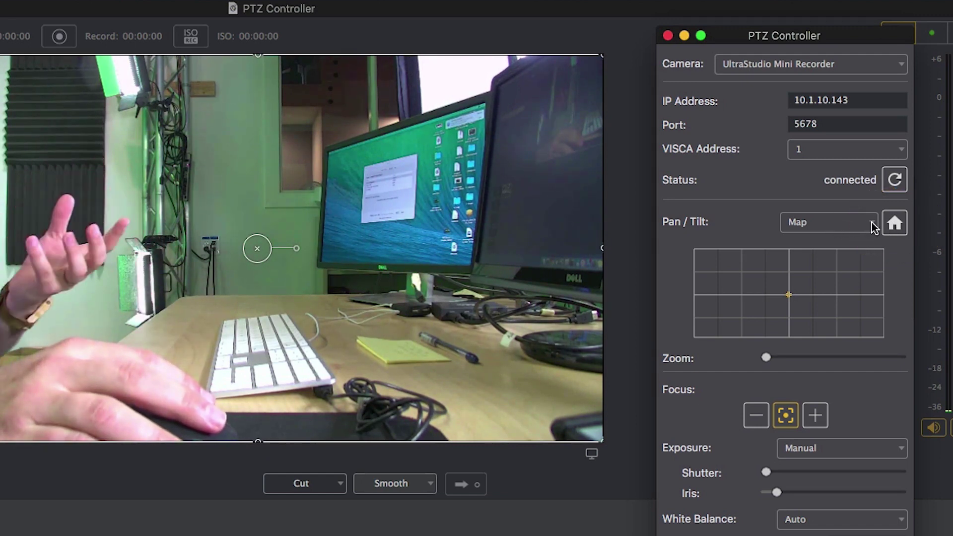
left_click(855, 226)
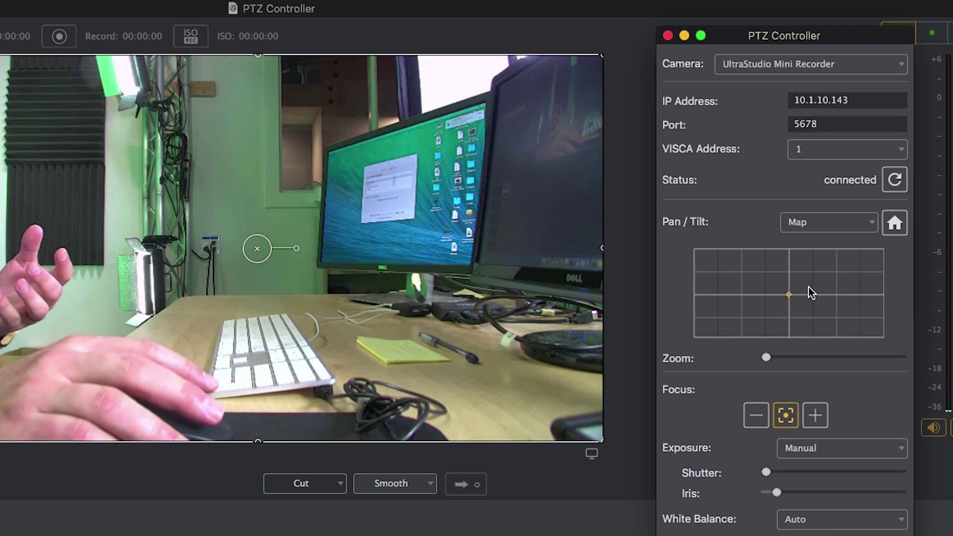
left_click(851, 287)
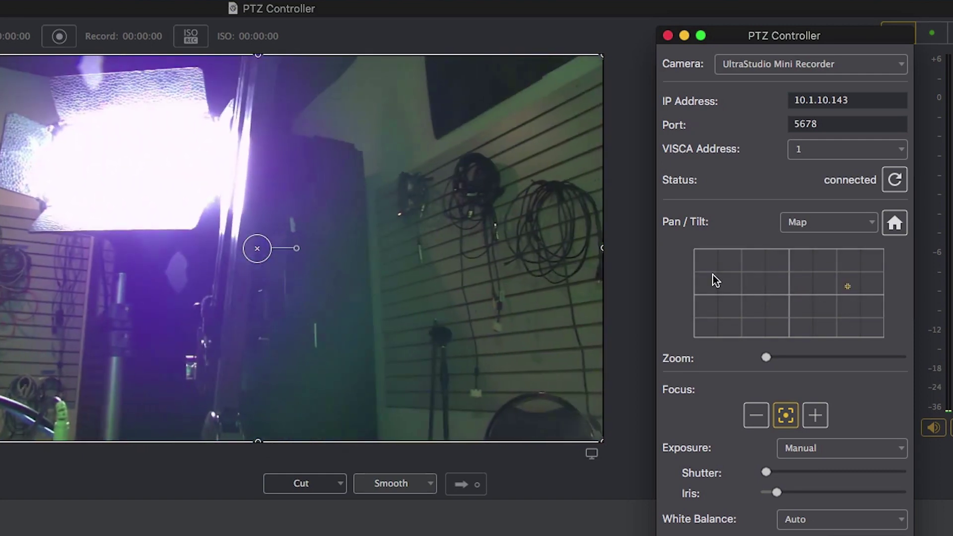
left_click(713, 275)
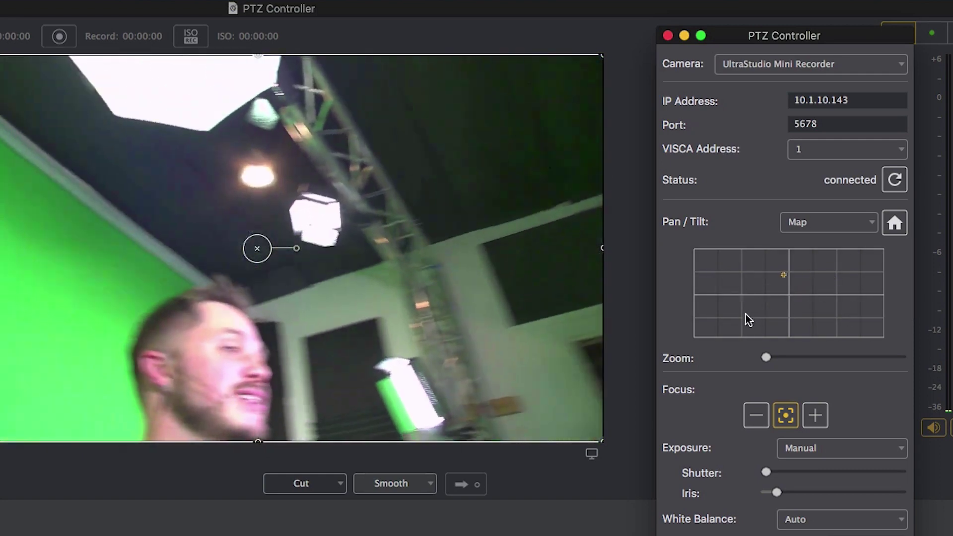
left_click(732, 314)
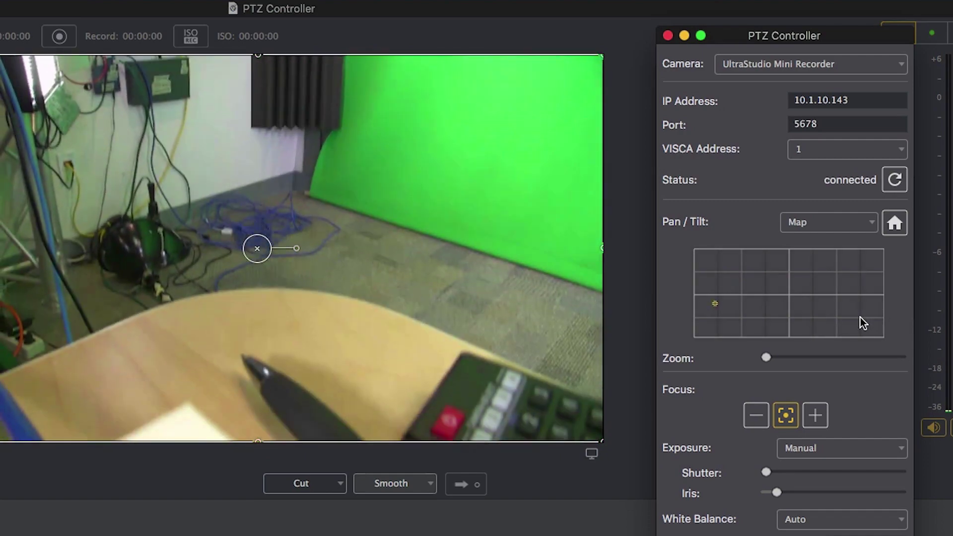
left_click(860, 317)
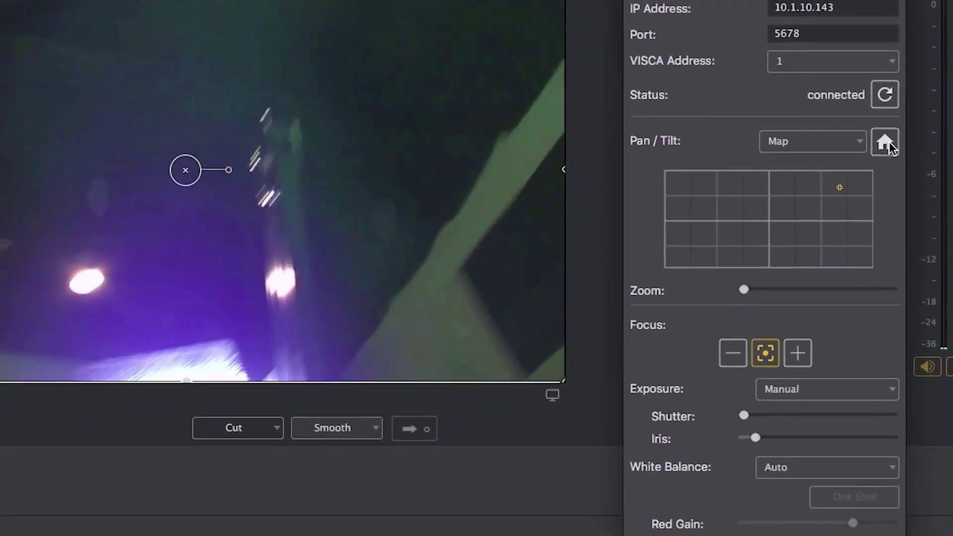
- Return the camera home, zoom in on the desk and turn off autofocus
left_click(887, 142)
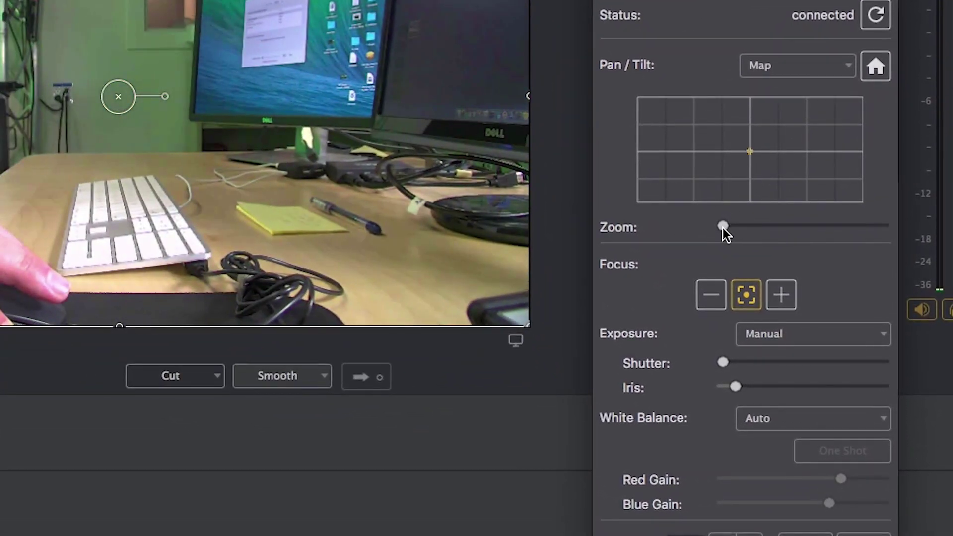
left_click_drag(725, 225, 785, 226)
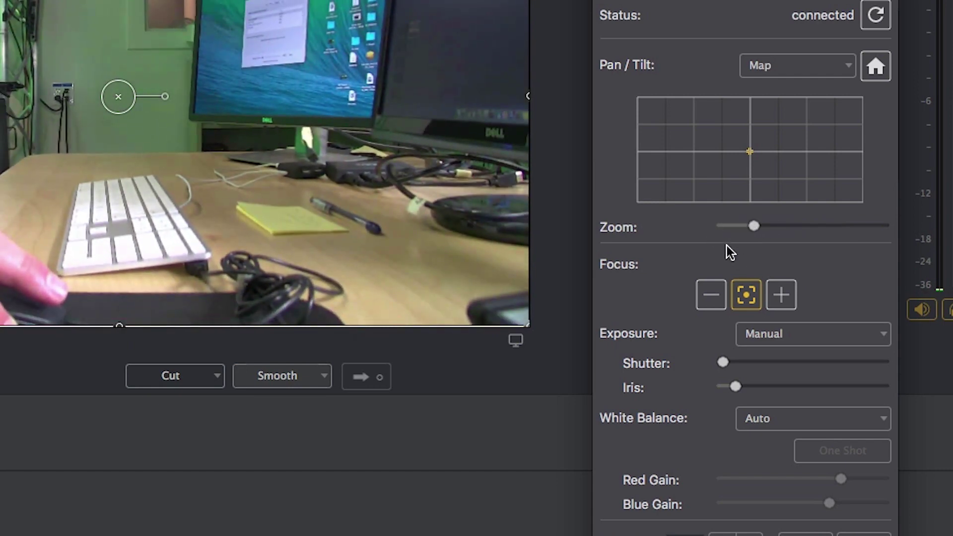
left_click(713, 300)
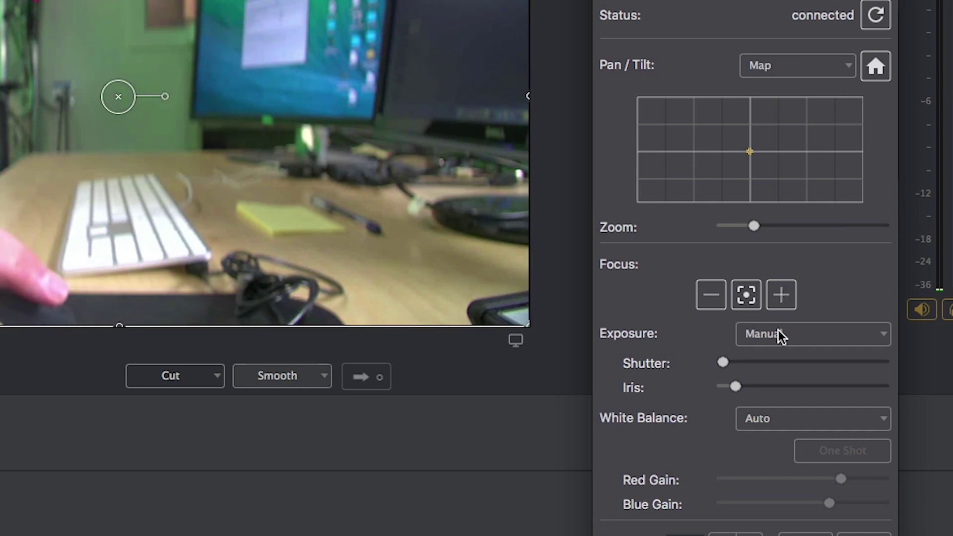
- Keep Manual exposure and lower the shutter and iris sliders to darken the image
left_click(794, 335)
left_click(738, 361)
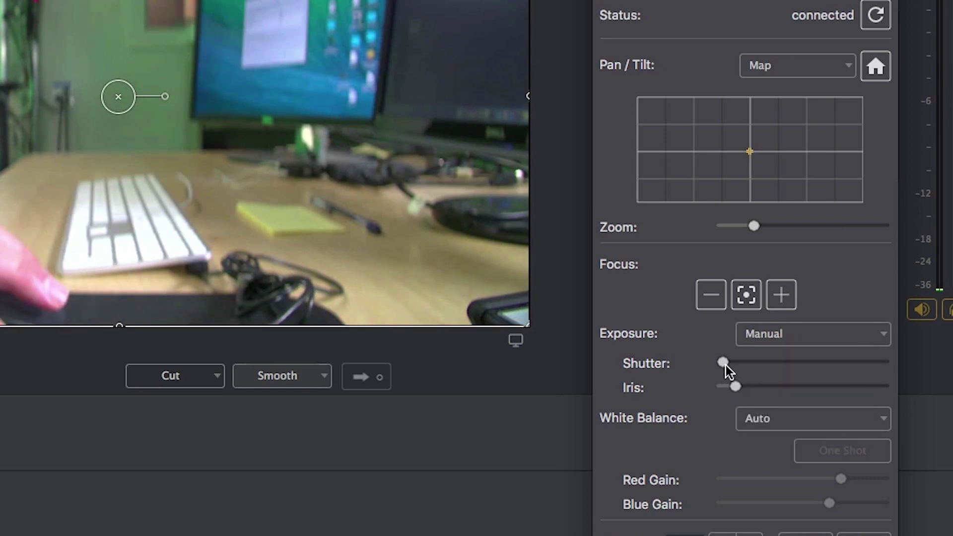
left_click_drag(797, 366, 704, 362)
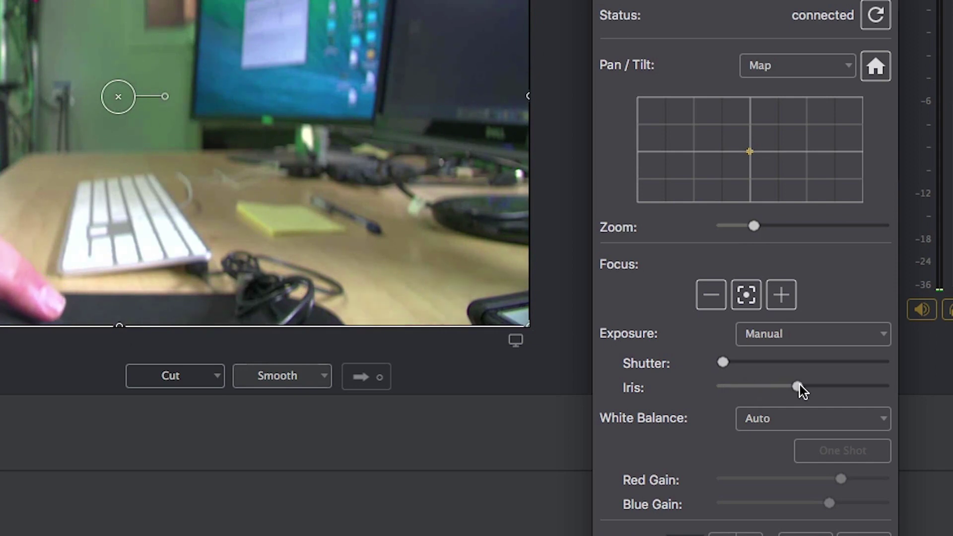
left_click_drag(800, 386, 732, 386)
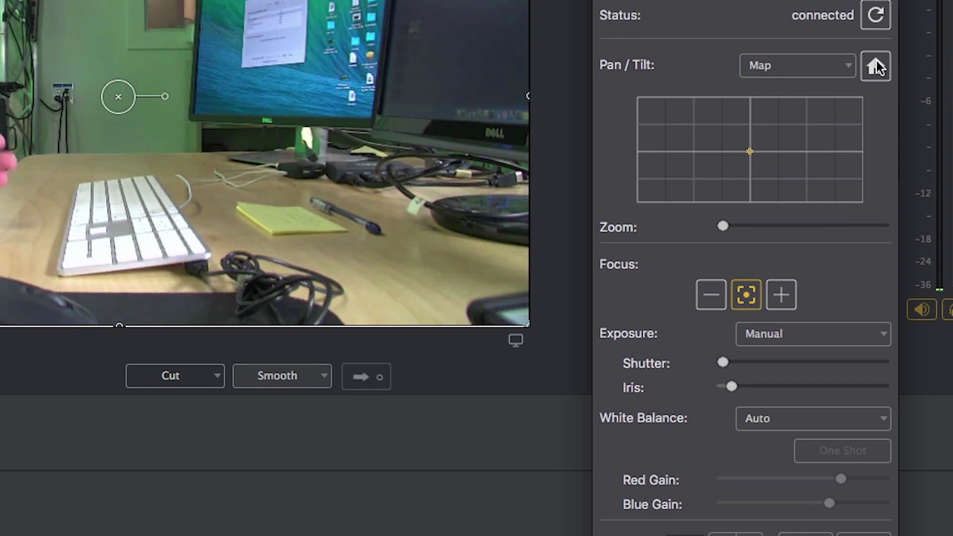
left_click(789, 422)
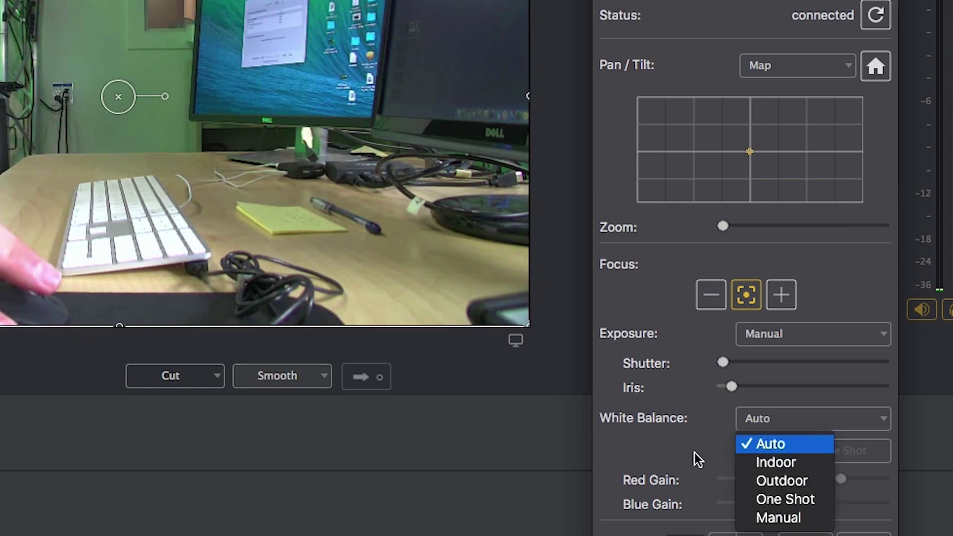
left_click(669, 437)
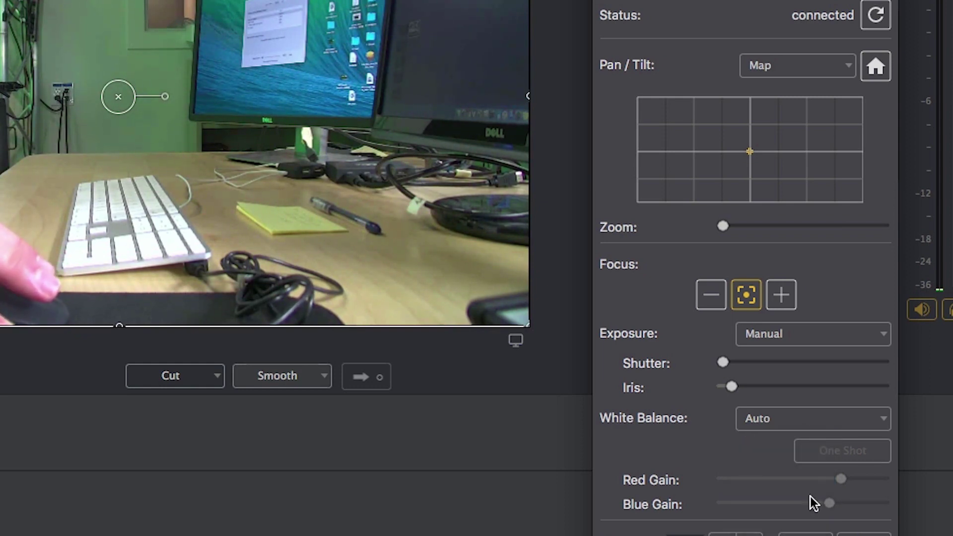
left_click(781, 338)
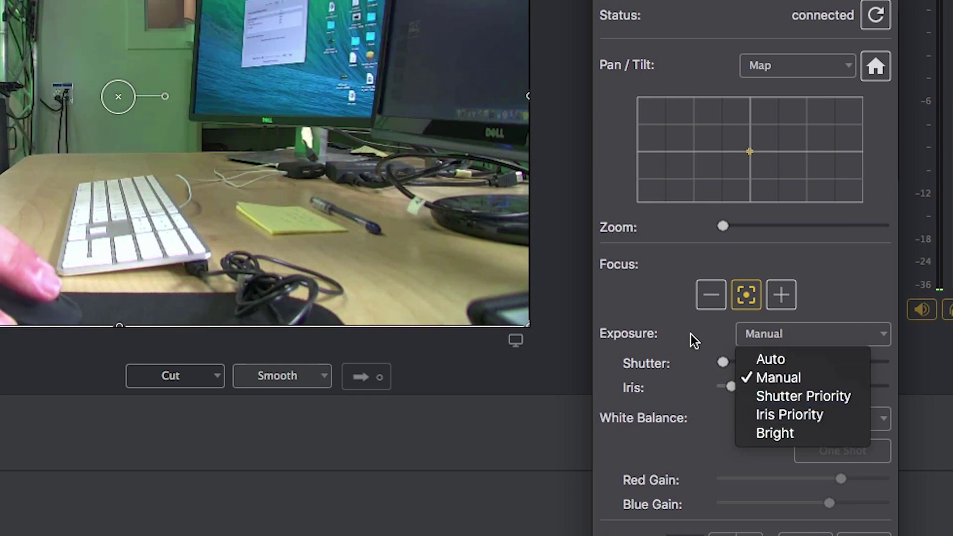
left_click(738, 313)
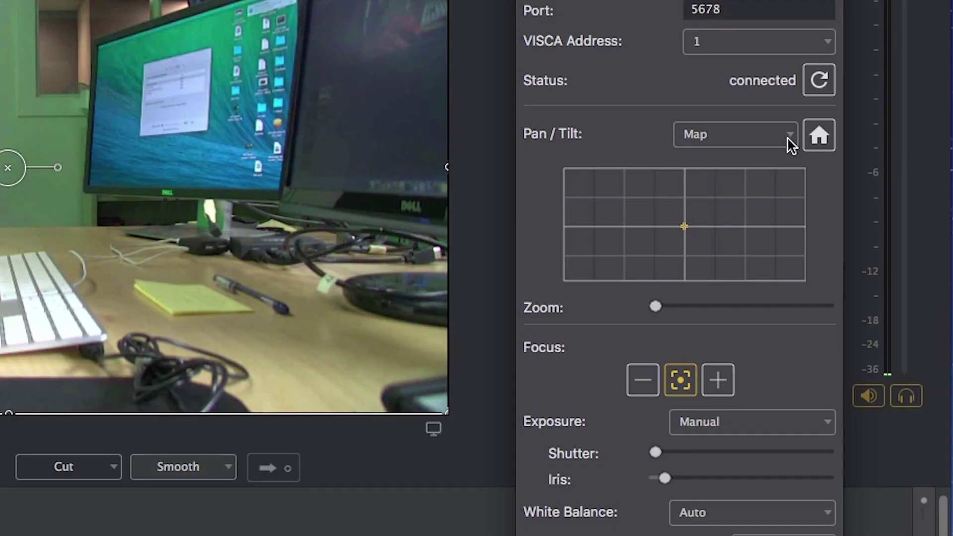
- Switch pan/tilt control to D-Pad and nudge the camera right, left, then down
left_click(790, 139)
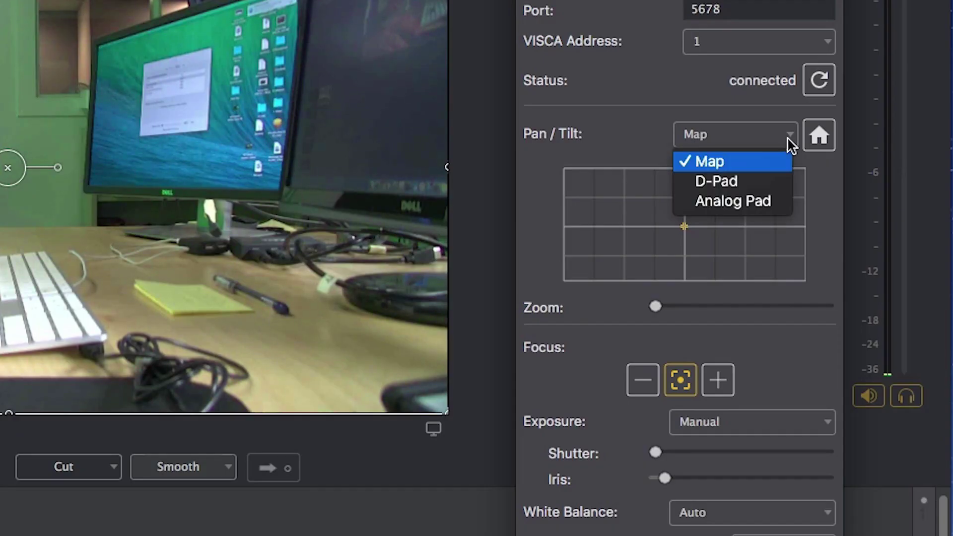
left_click(768, 179)
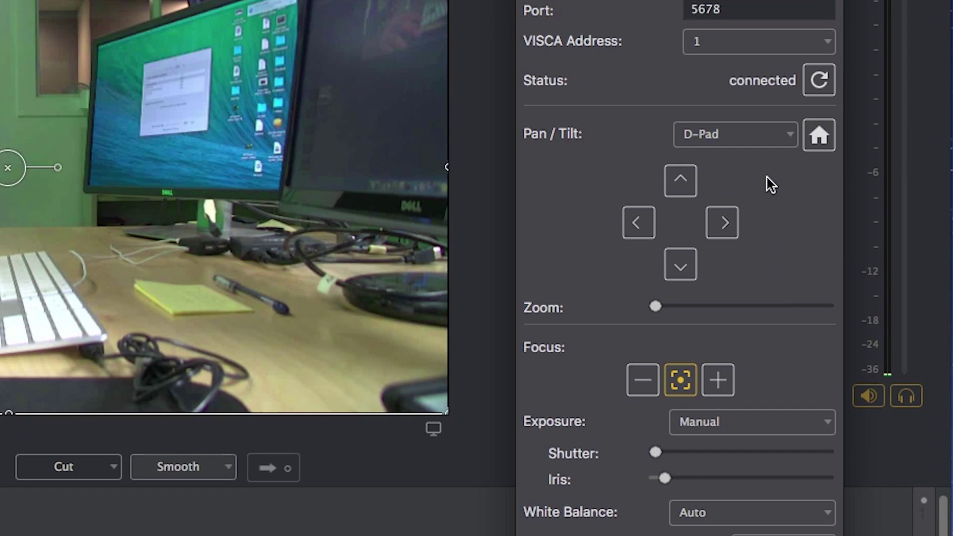
left_click(718, 224)
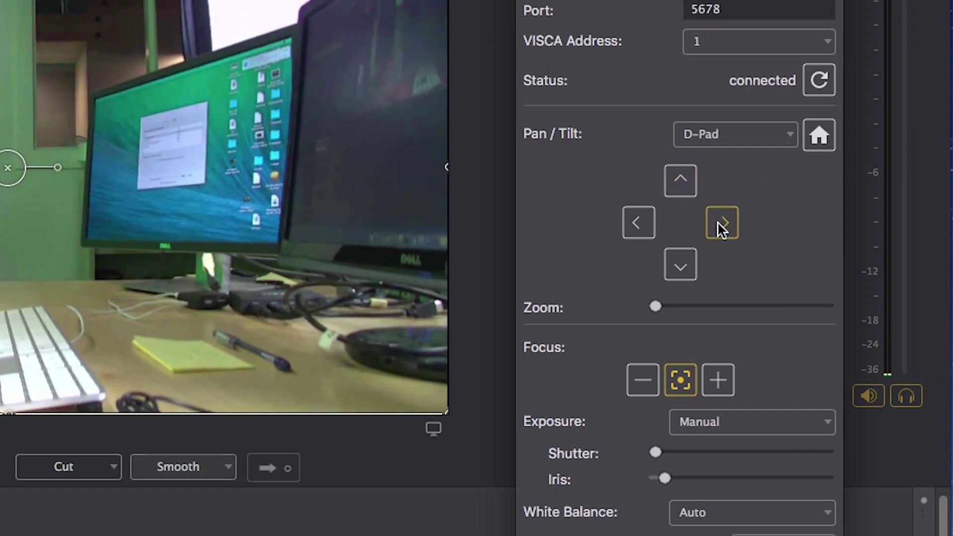
left_click(627, 229)
left_click(682, 265)
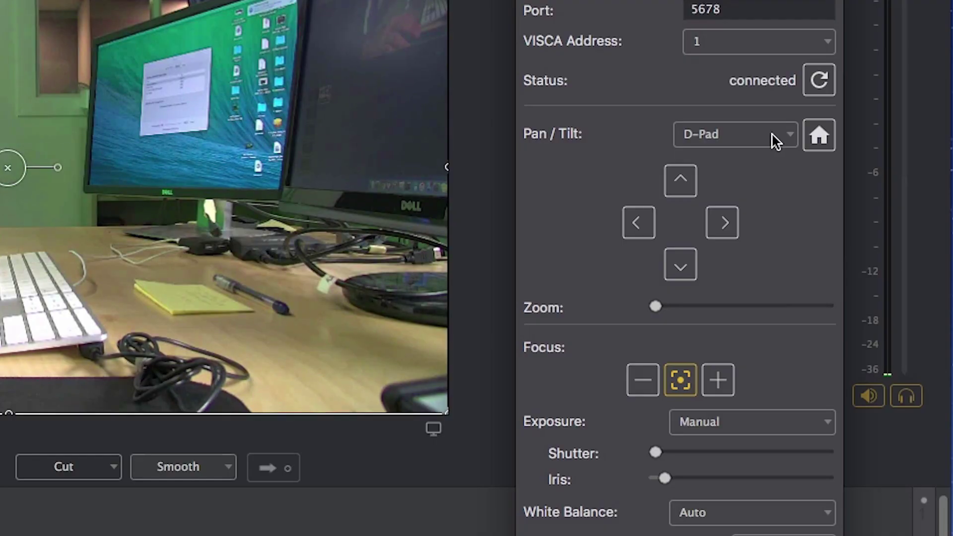
- Switch pan/tilt control to Analog Pad and steer the camera up toward the ceiling lights
left_click(773, 134)
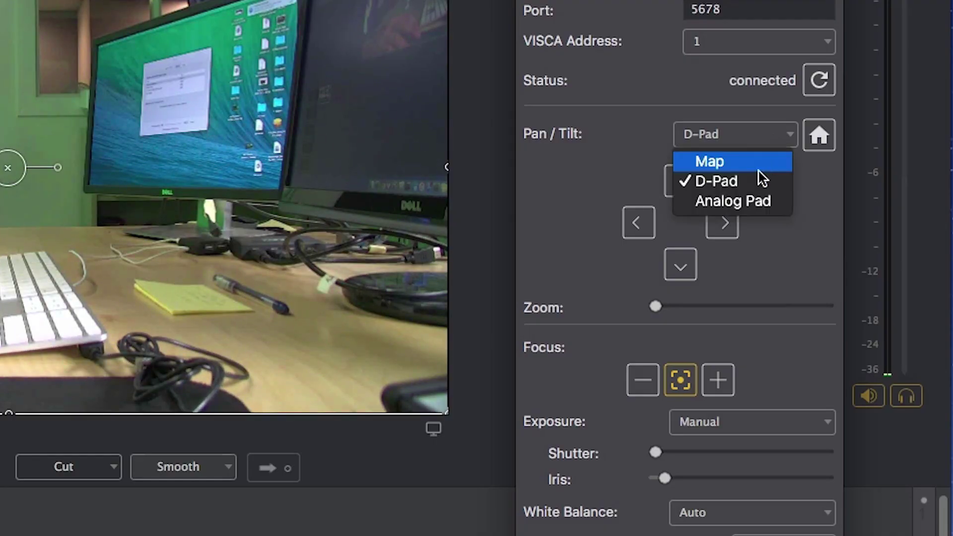
left_click(750, 202)
left_click_drag(662, 181, 713, 279)
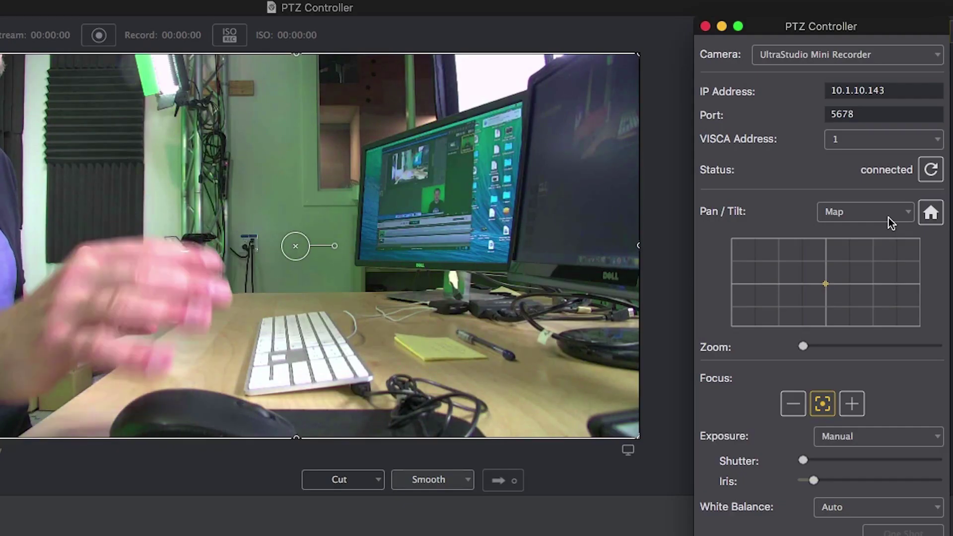
- Aim the camera down-right at the desk, zoom in tight on the pen and close the iris slightly
left_click_drag(845, 298, 834, 292)
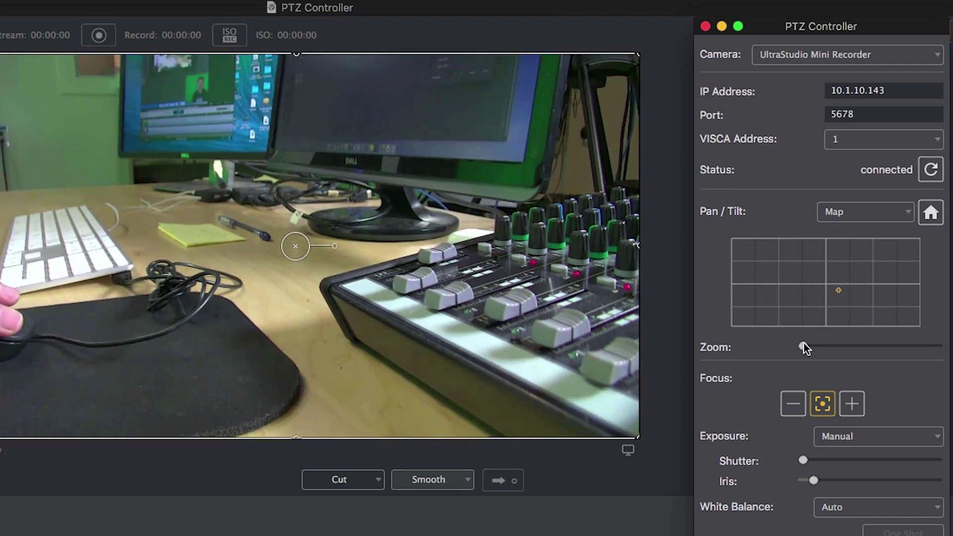
left_click_drag(860, 345, 875, 345)
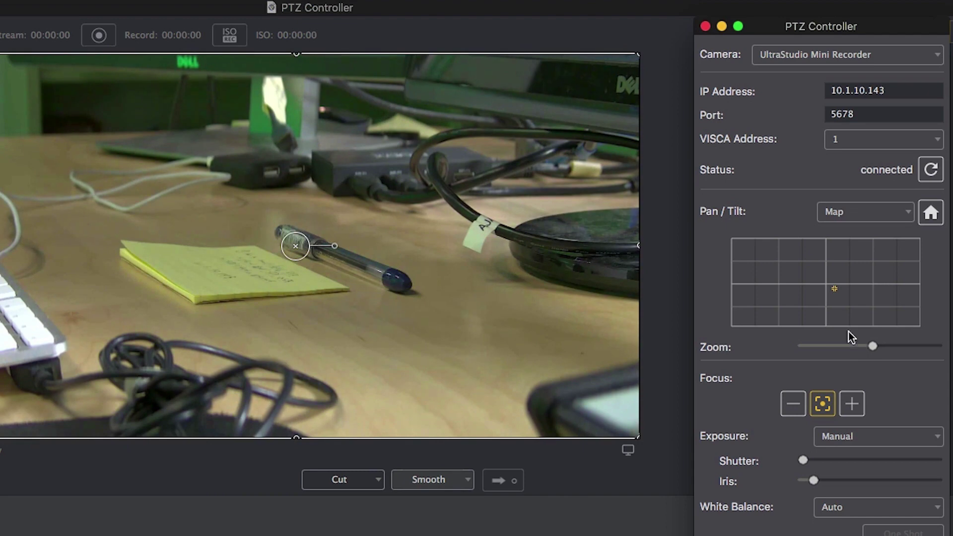
left_click_drag(873, 346, 912, 348)
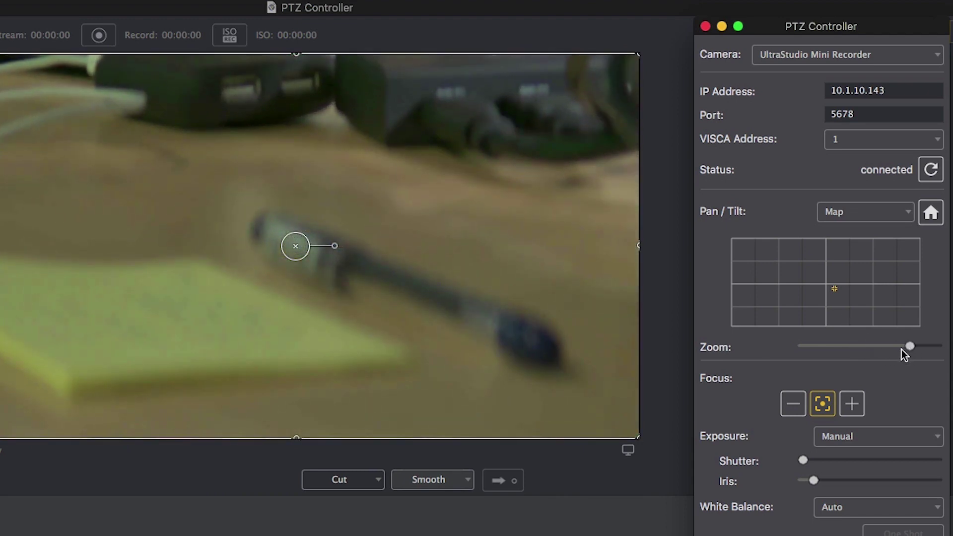
left_click_drag(814, 481, 809, 479)
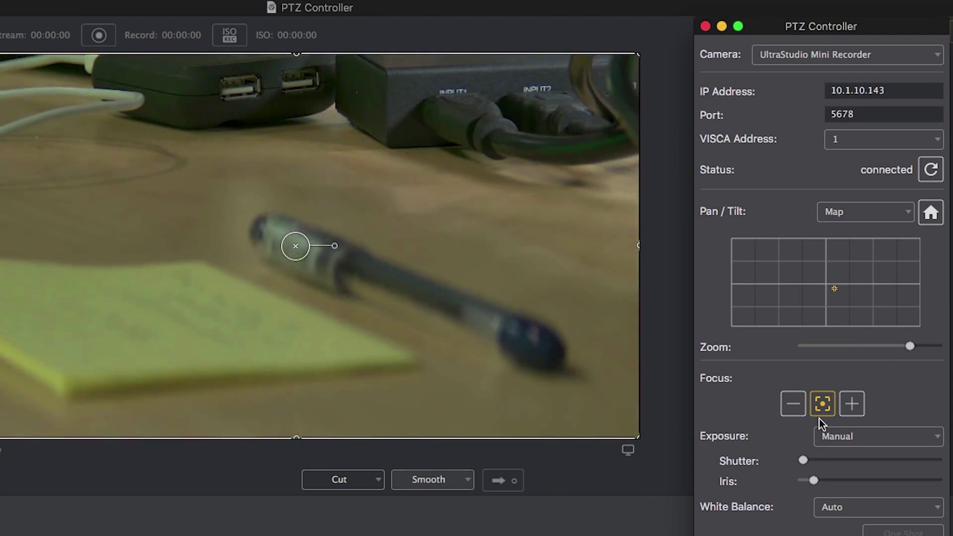
- Focus manually on the pen, test then restore the shutter, and save the framing as preset 1
left_click(786, 406)
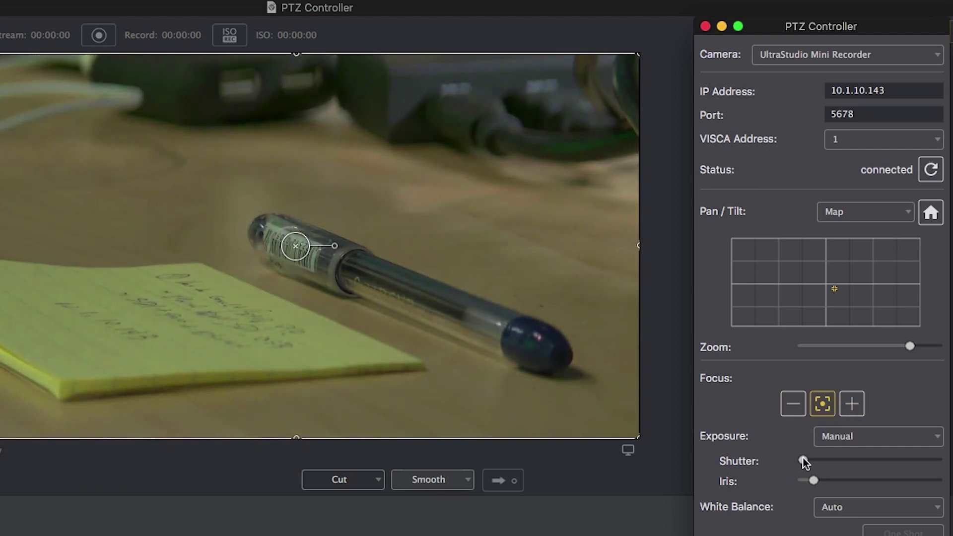
left_click_drag(805, 461, 862, 480)
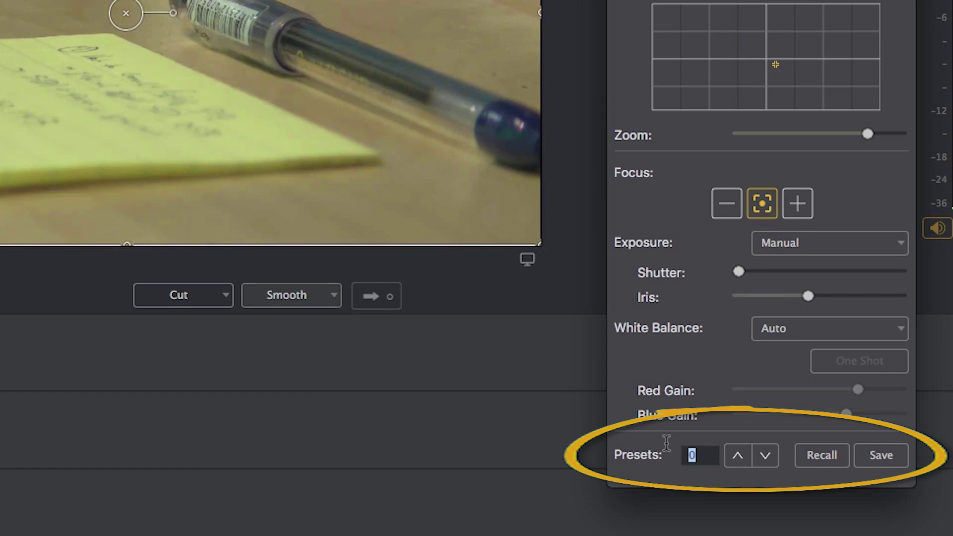
type("1")
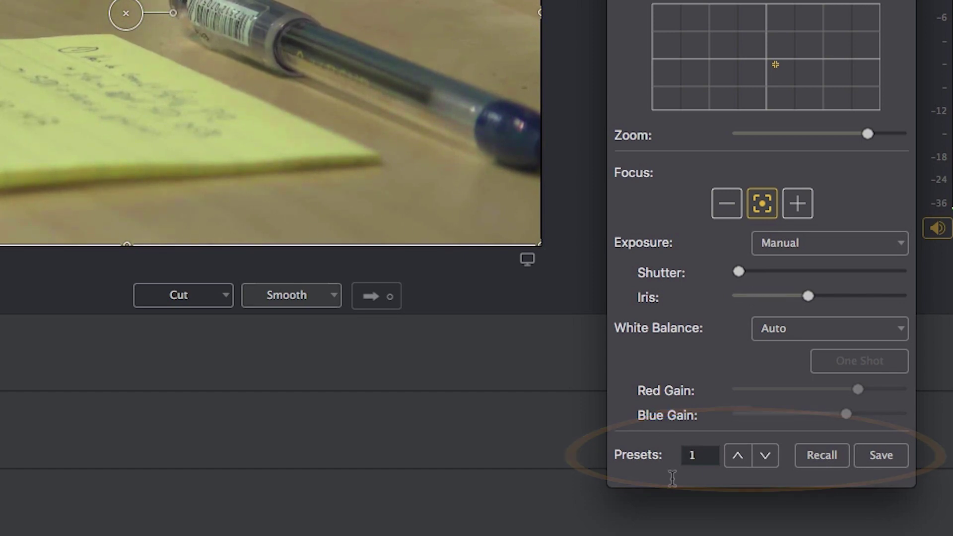
left_click(880, 455)
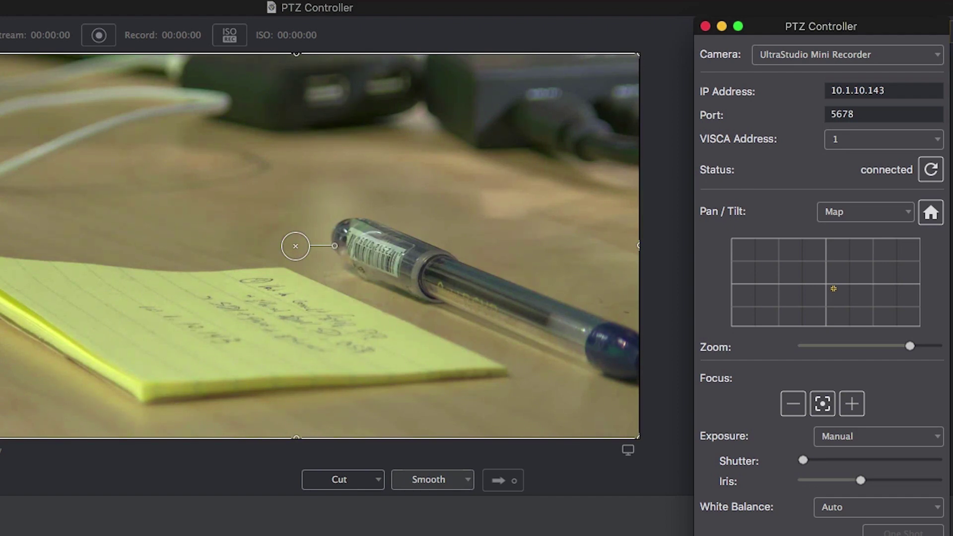
- Send the camera home, then use the Analog Pad to pan left and tilt up
left_click(931, 213)
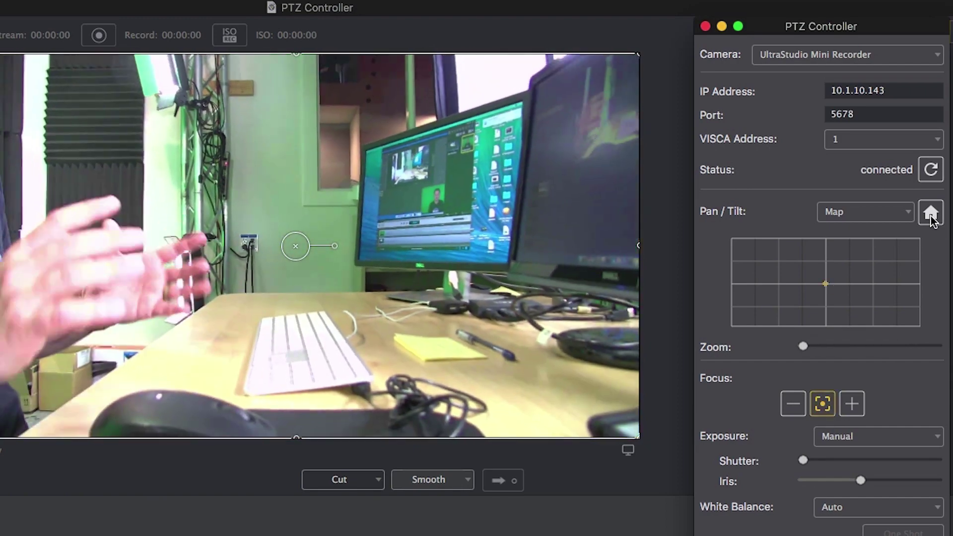
left_click(859, 214)
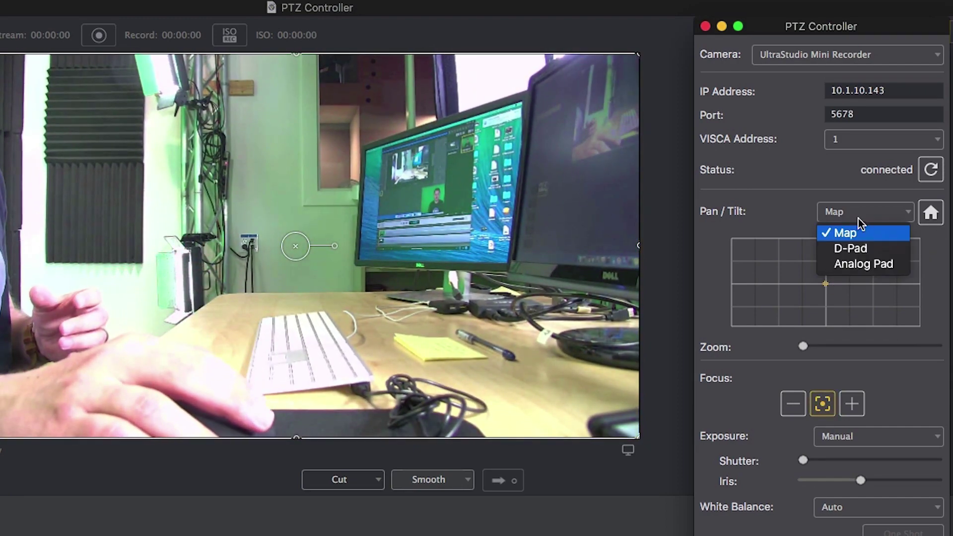
left_click(851, 266)
mouse_move(826, 276)
left_mouse_down()
mouse_move(828, 266)
mouse_move(802, 257)
mouse_move(843, 262)
mouse_move(763, 267)
mouse_move(856, 272)
mouse_move(832, 285)
left_mouse_up()
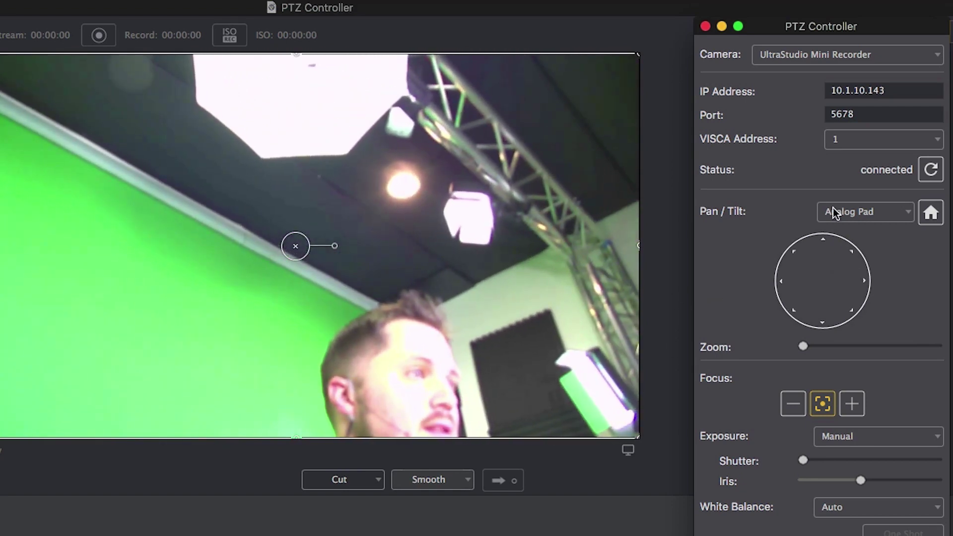
- Switch pan/tilt back to Map, aim at the presenter and zoom in slightly
left_click(875, 213)
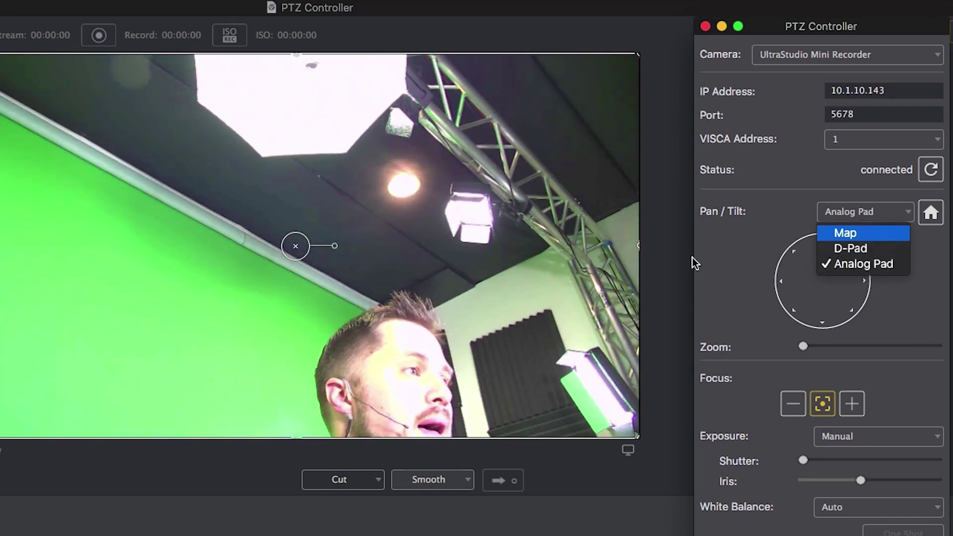
left_click(846, 233)
left_click(807, 267)
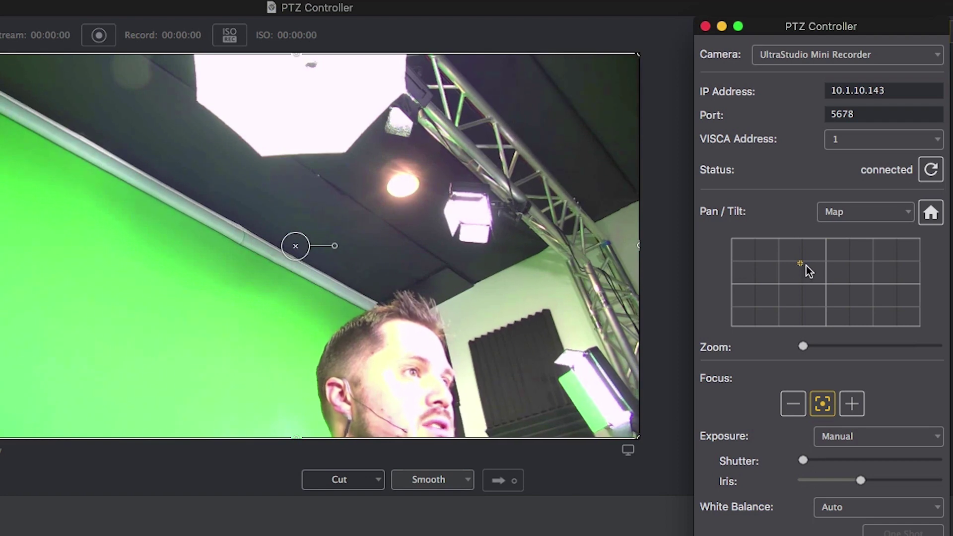
left_click(803, 274)
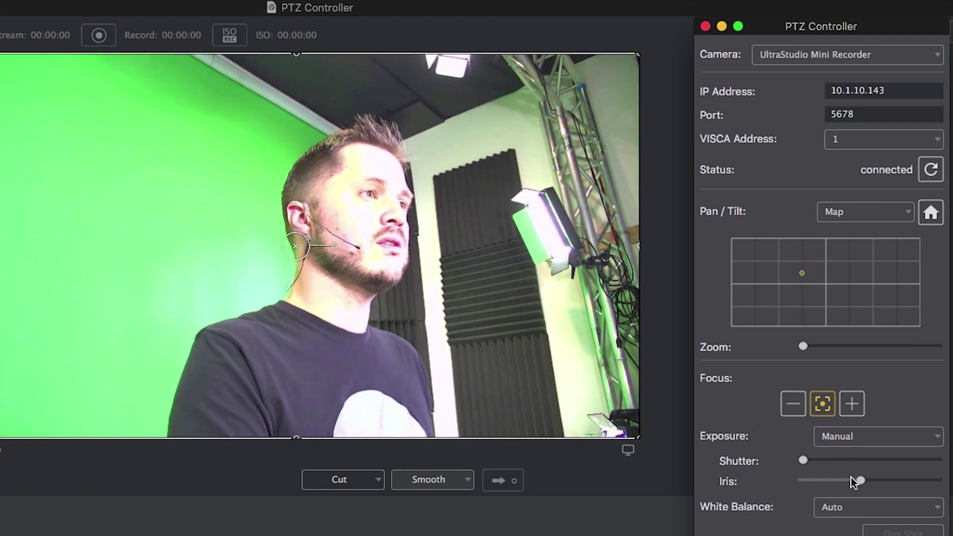
left_click_drag(809, 342, 834, 337)
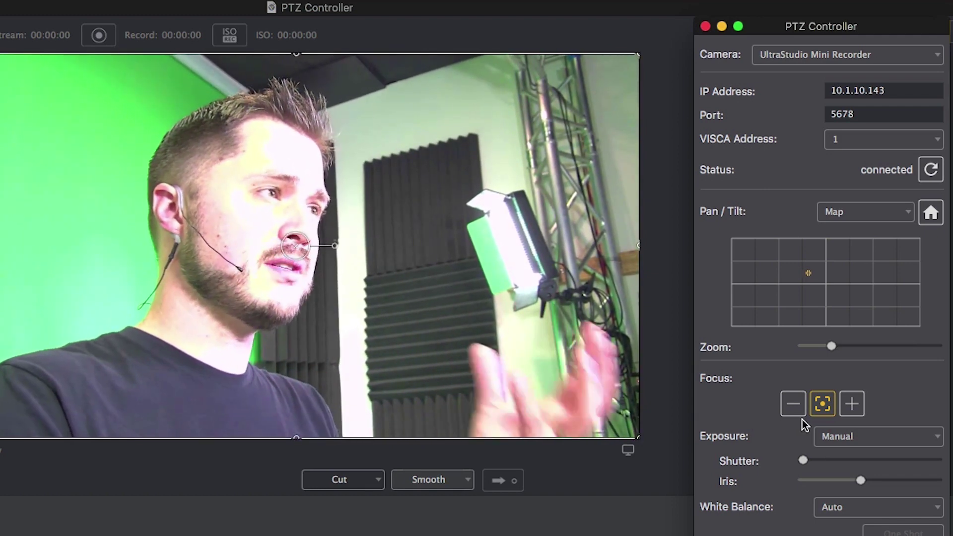
- Set the camera exposure to Auto and enter 2 as the preset number
left_click(871, 442)
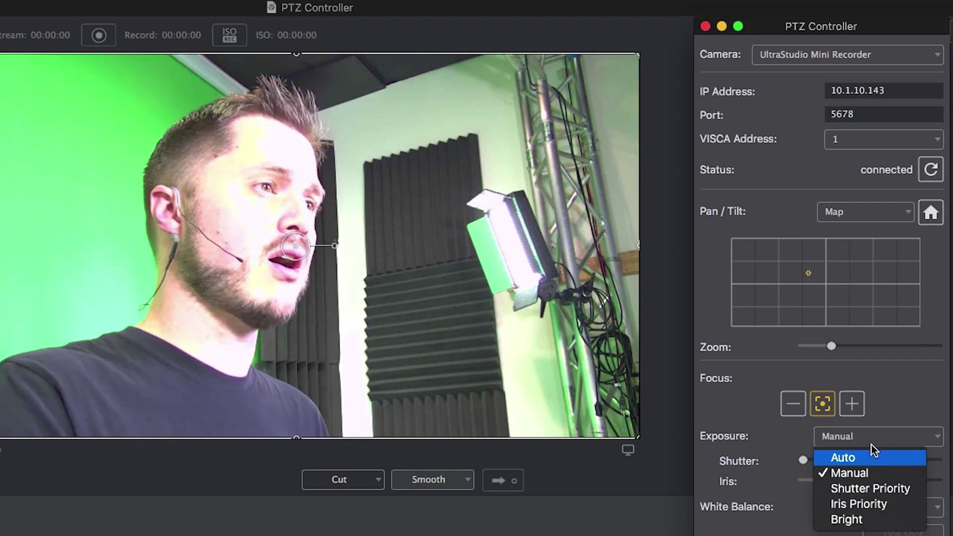
left_click(869, 457)
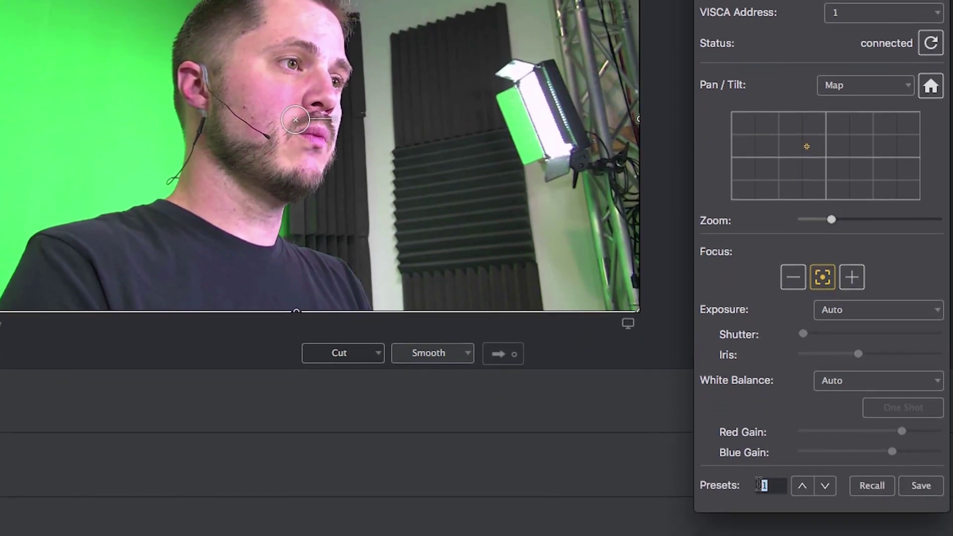
double_click(773, 487)
type("2")
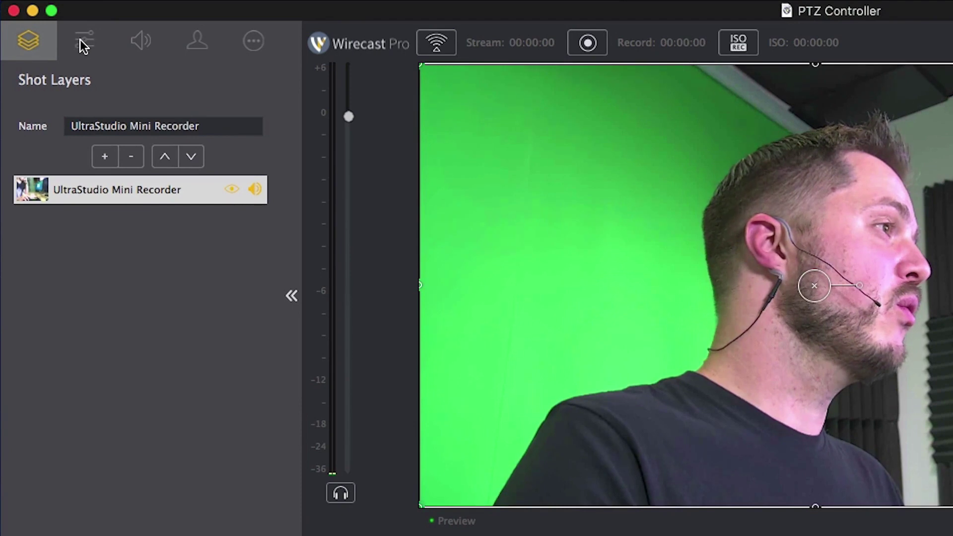
- In the shot's layer properties, expand the PTZ section and enable PTZ preset recall
left_click(82, 39)
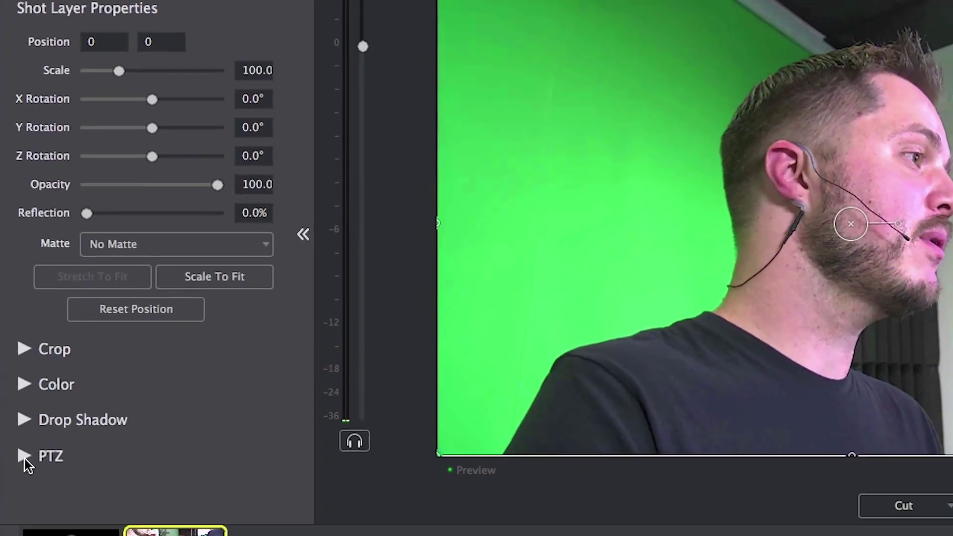
left_click(24, 507)
scroll(239, 392, "down", 3)
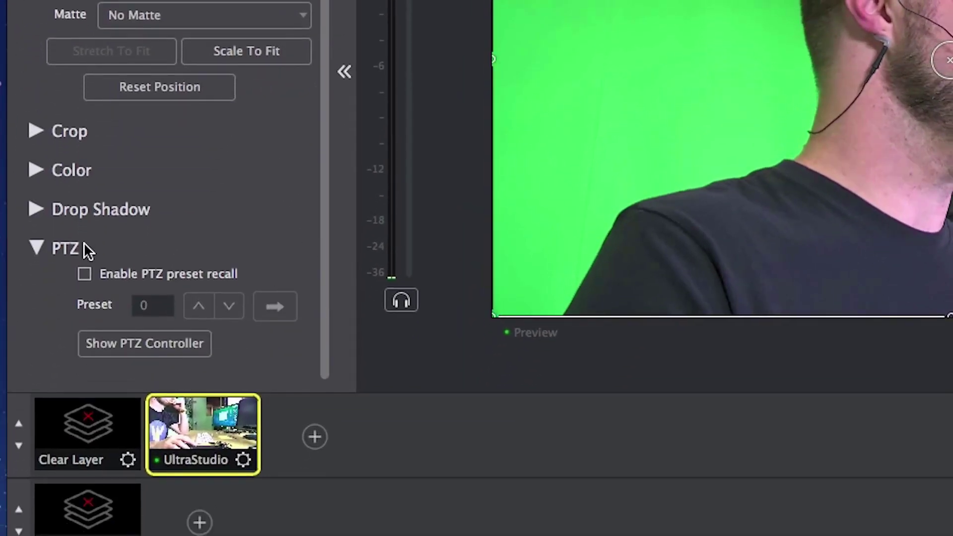
left_click(84, 274)
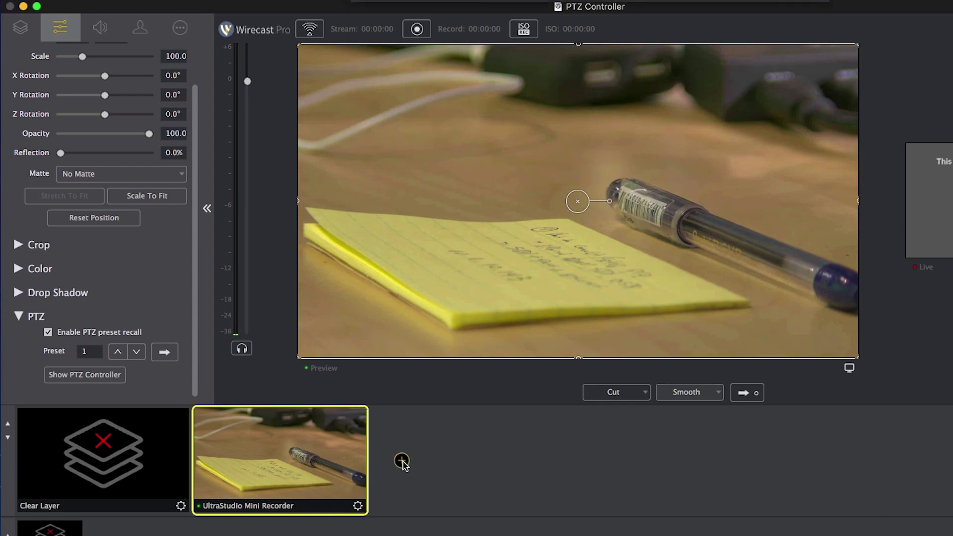
- Add a new UltraStudio Mini Recorder shot to the layer
left_click(402, 461)
left_click(599, 56)
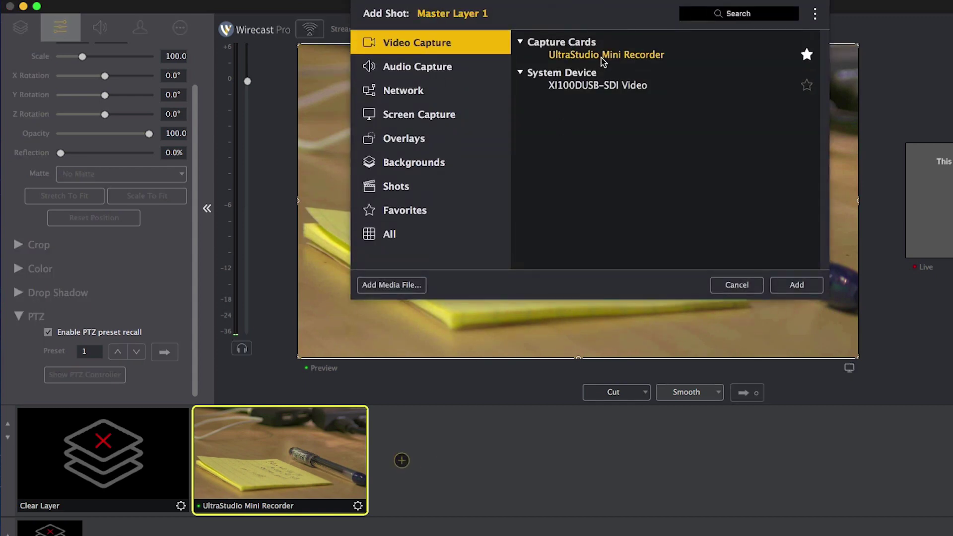
left_click(798, 285)
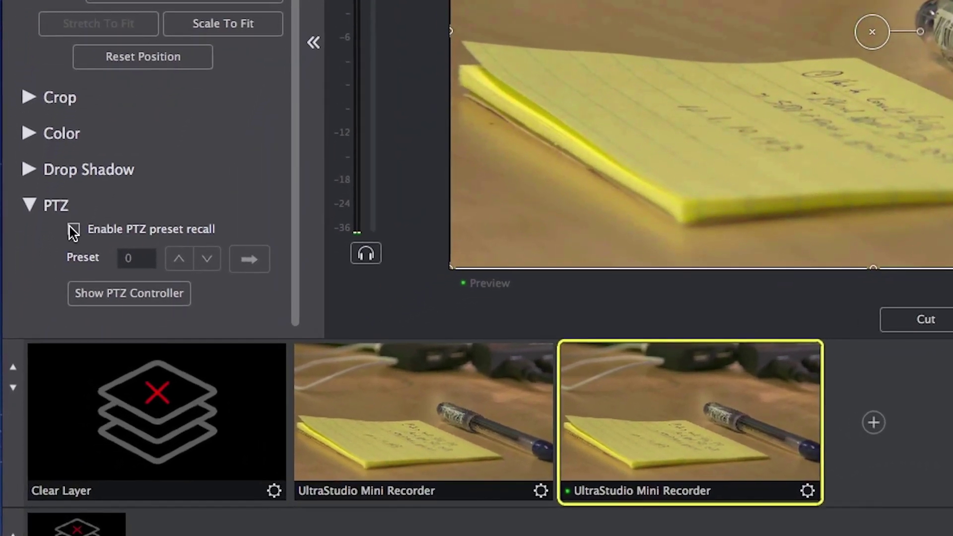
- Enable preset recall with preset 2 on the new shot, preview it, then select the pen shot
left_click(73, 229)
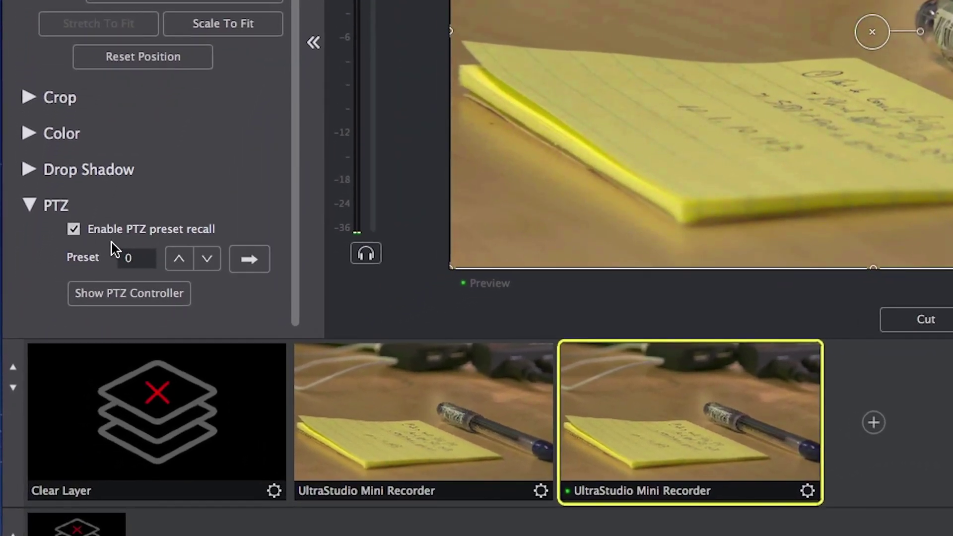
left_click_drag(141, 258, 94, 255)
type("2")
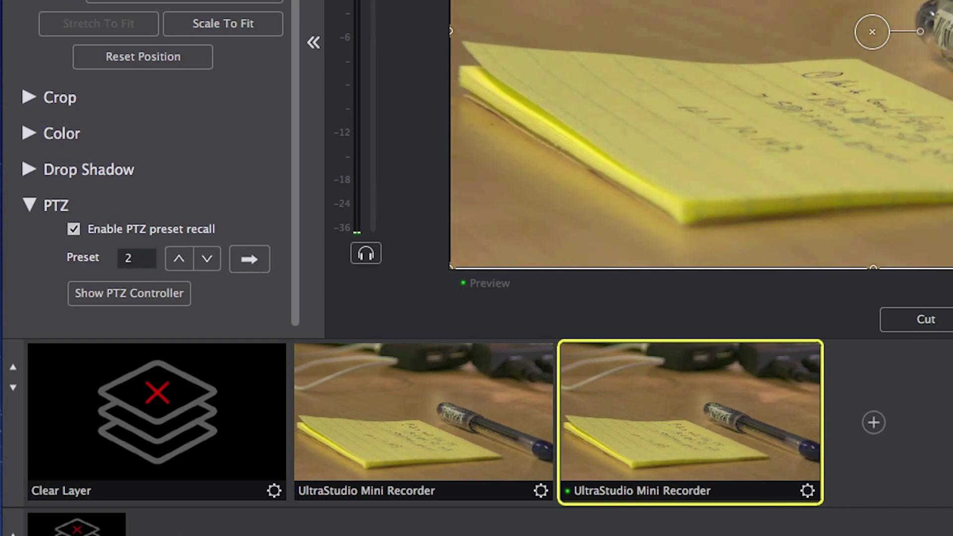
left_click(250, 259)
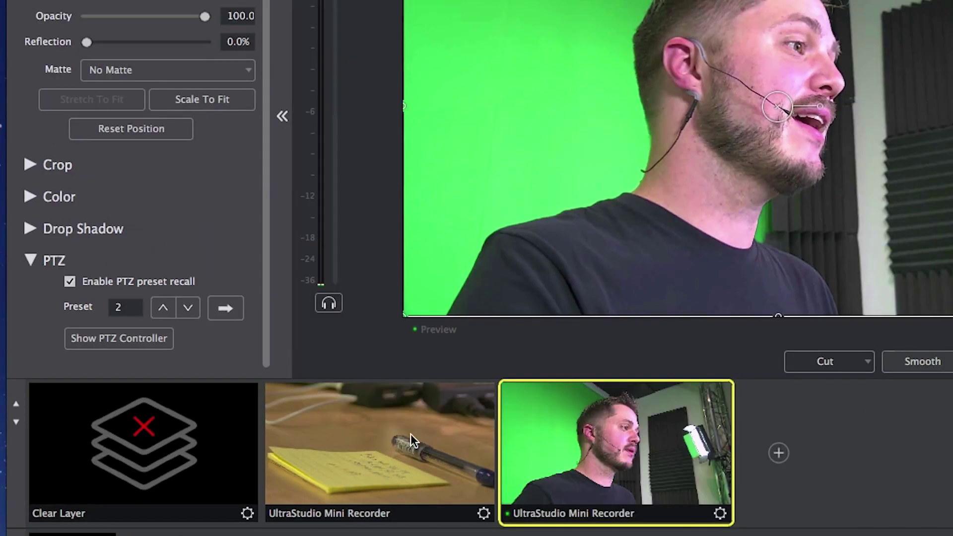
left_click(458, 401)
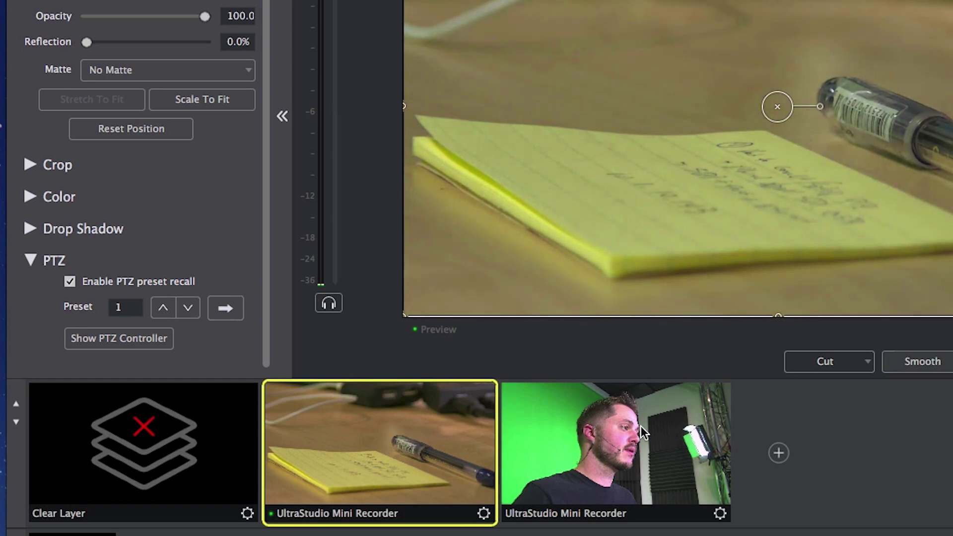
- Put the presenter shot (preset 2) live and cue the pen close-up shot (preset 1) in preview
left_click(625, 452)
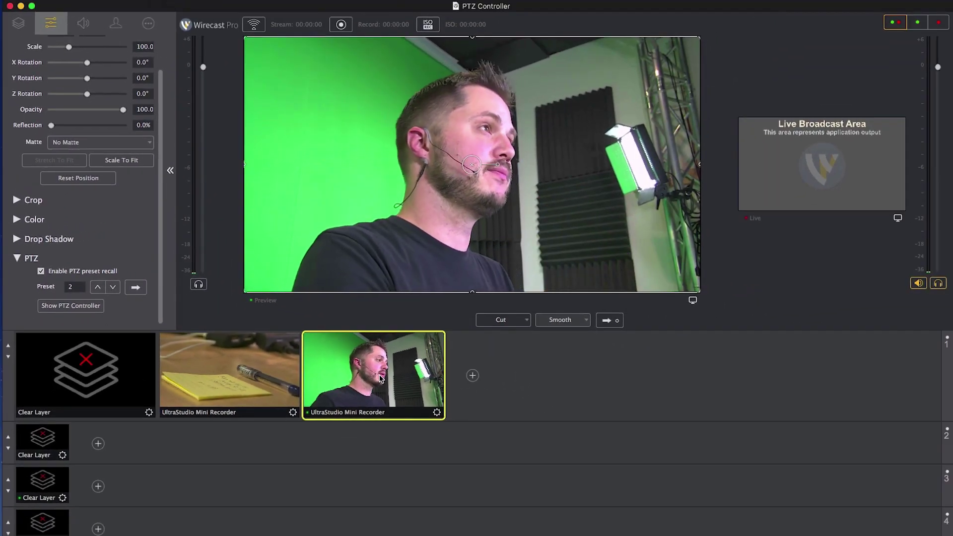
double_click(381, 379)
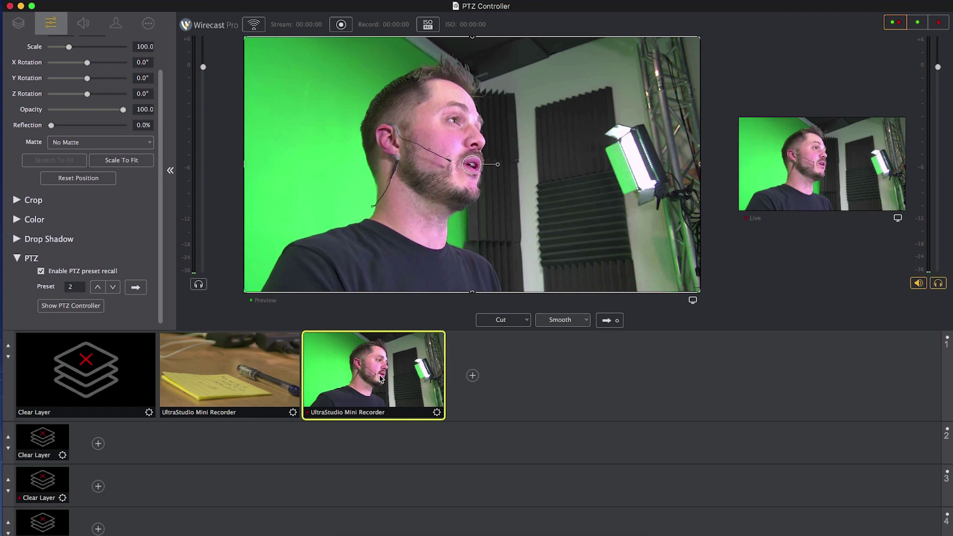
left_click(251, 372)
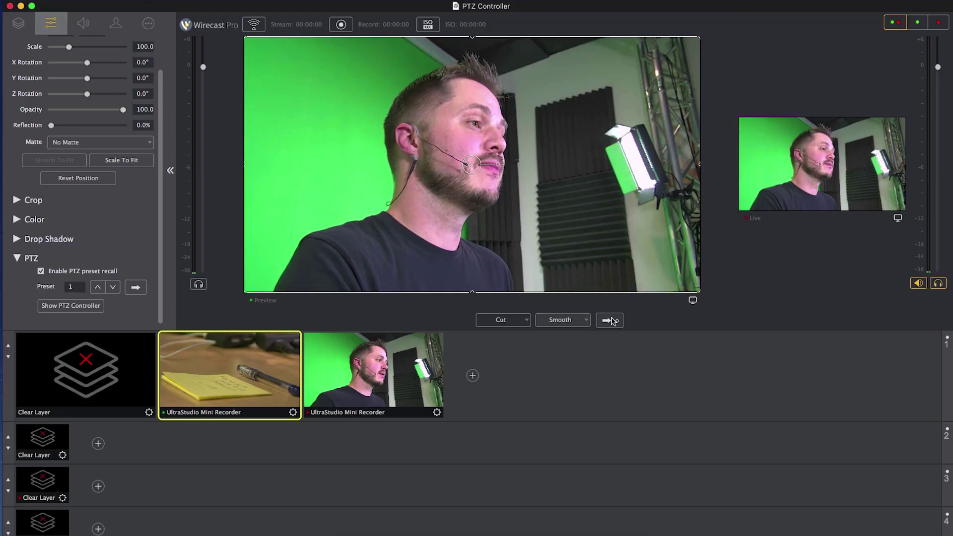
- Send the cued pen close-up shot live with Go, swinging the camera to the desk
left_click(611, 320)
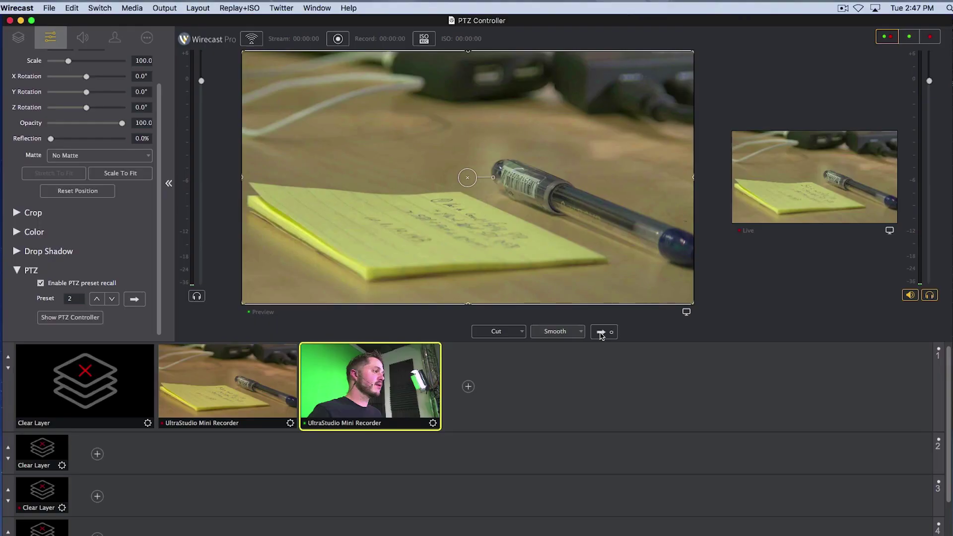
- Cut live to the presenter shot, then cue and take the pen close-up (preset 1) live
left_click(600, 333)
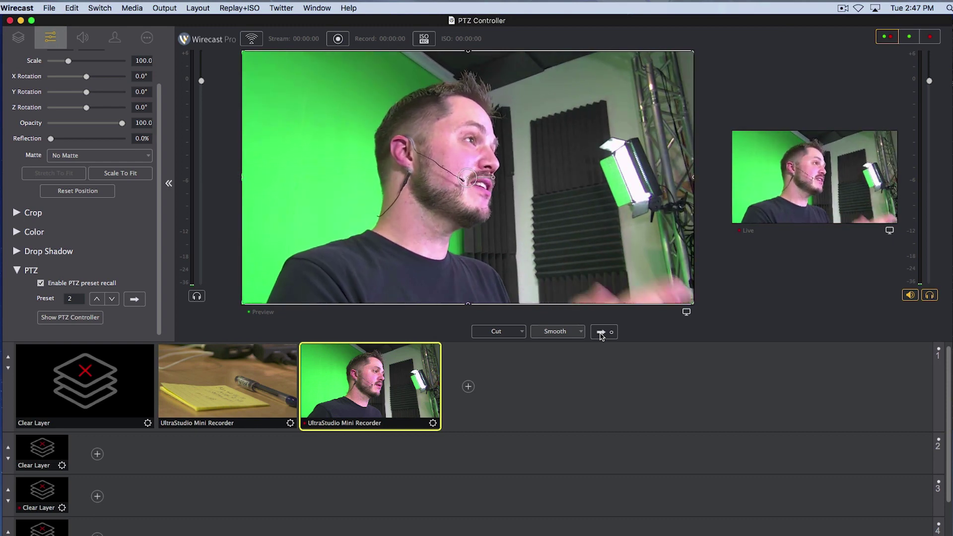
left_click(249, 367)
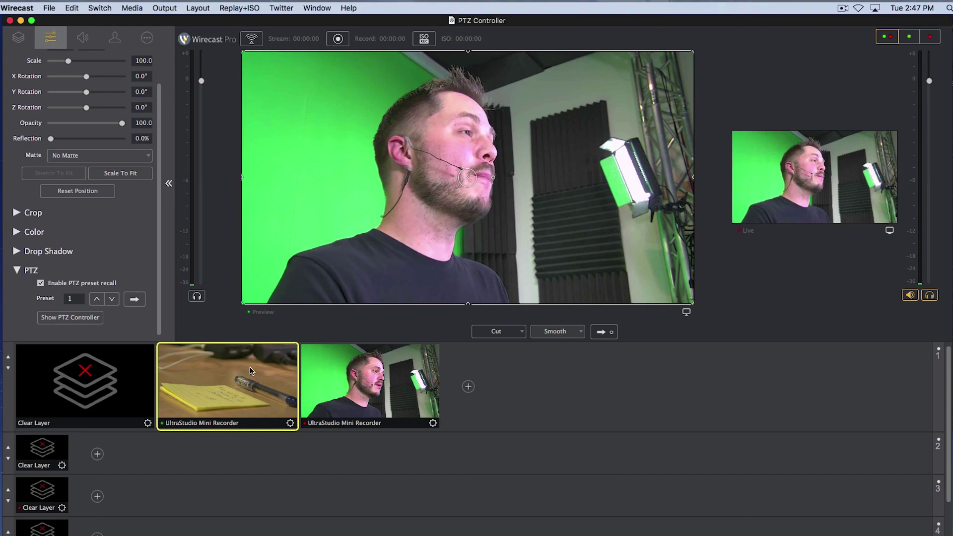
key("super+g")
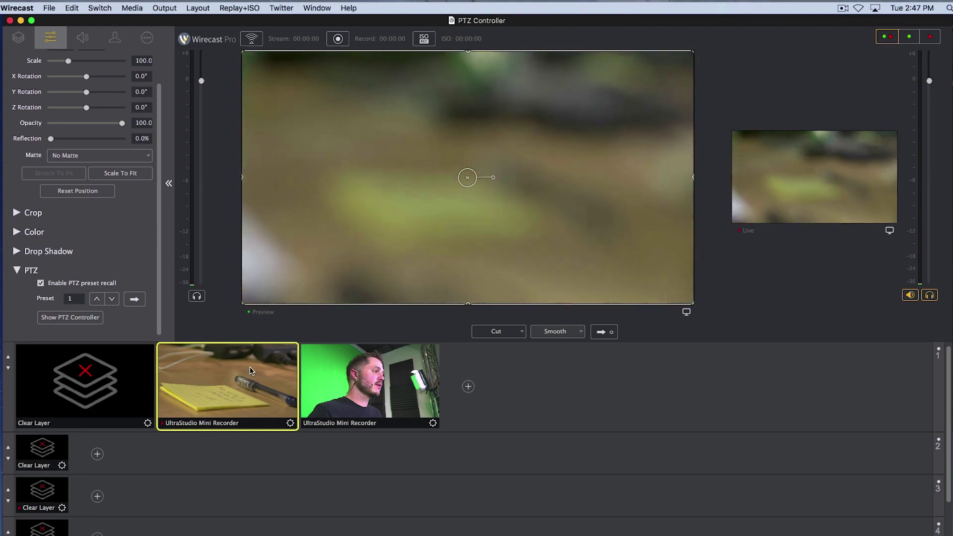